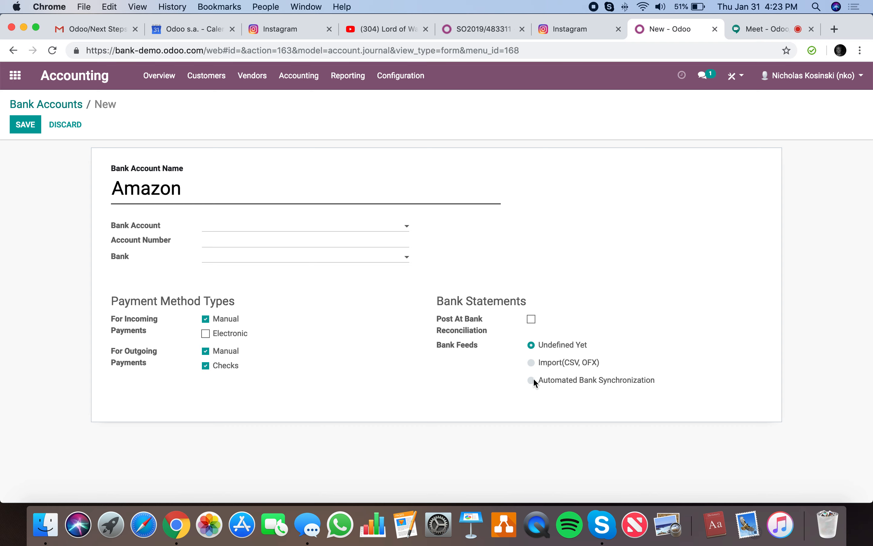
Save the new bank account Amazon, and create and save another bank account named Walmart
click(556, 365)
click(25, 124)
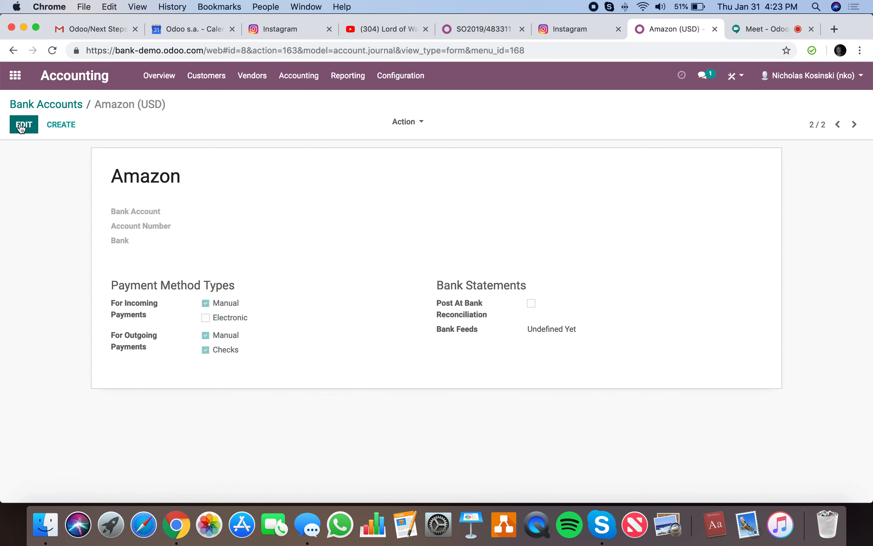
click(67, 126)
text(Walmart)
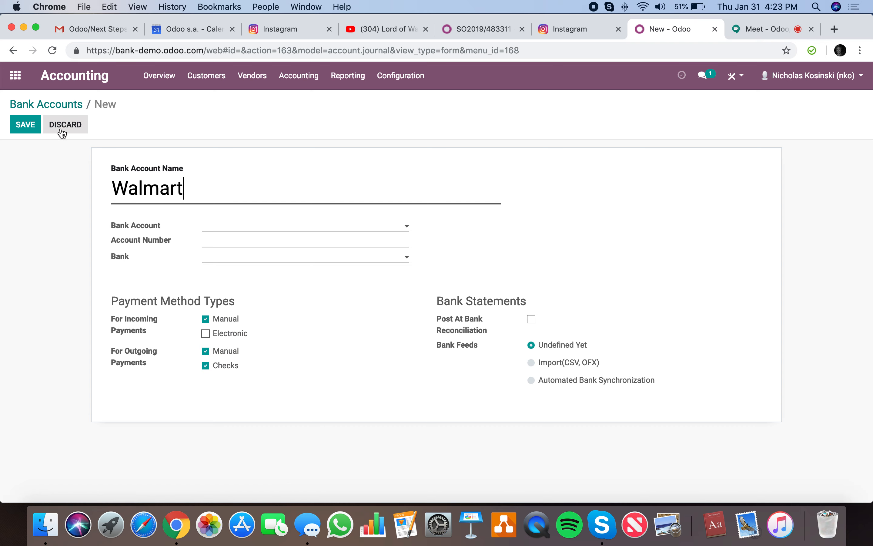
click(31, 131)
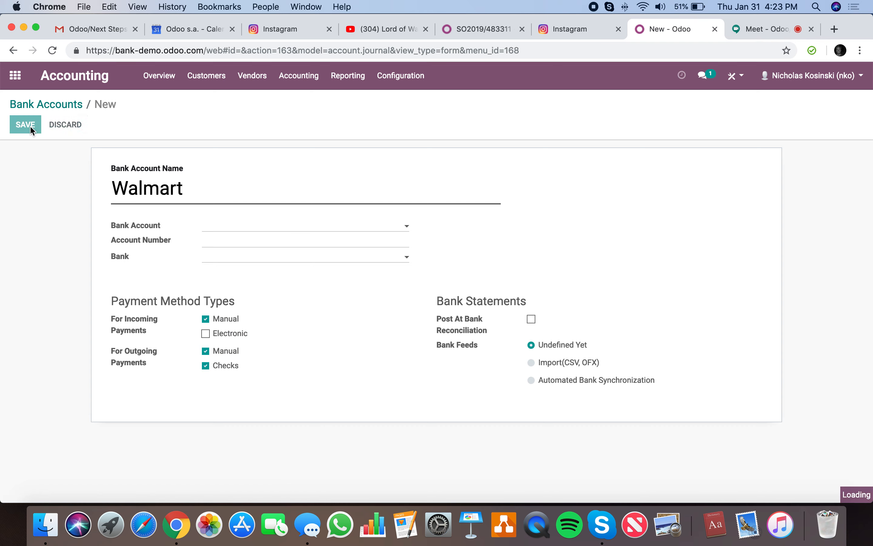
click(25, 125)
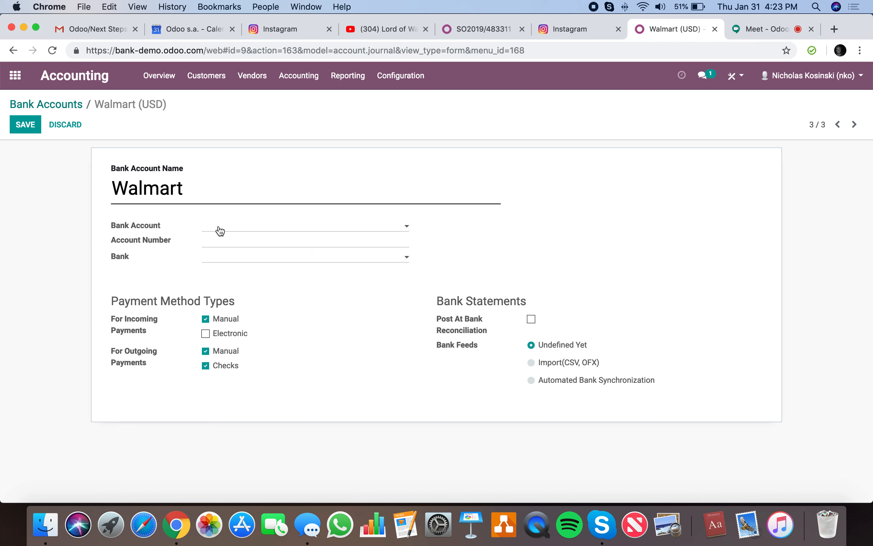
click(23, 124)
Return to the accounting overview and open the settings of the Walmart bank journal
click(57, 105)
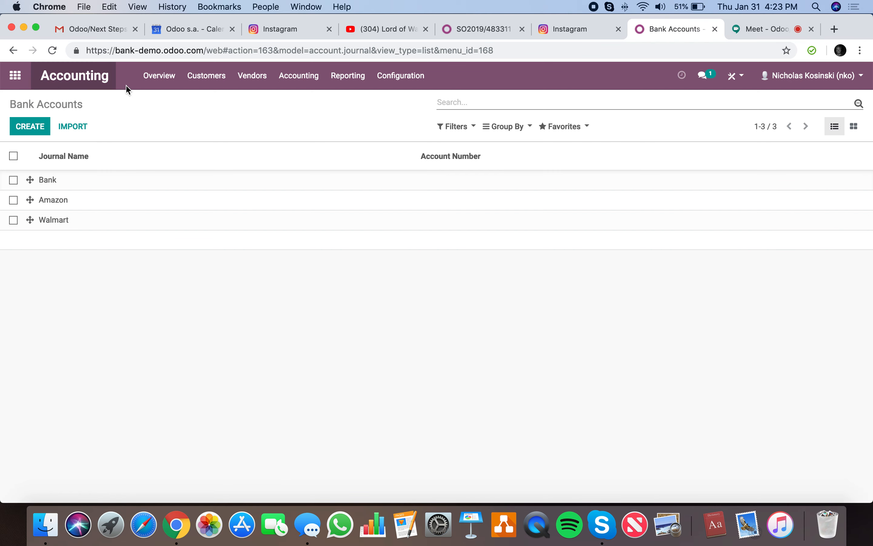
click(144, 85)
scroll(341, 344, down, 2)
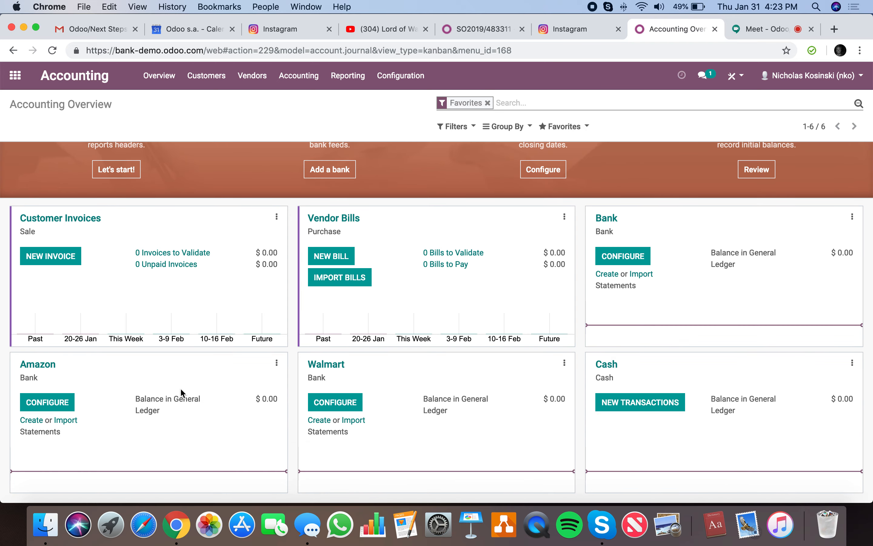
click(565, 362)
scroll(550, 447, down, 3)
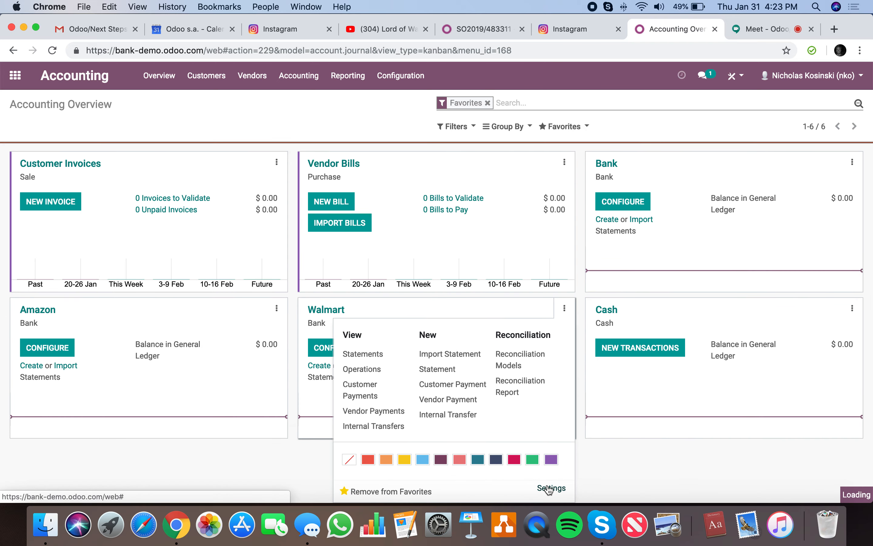
click(551, 487)
Set Walmart's bank feeds to Automated Bank Synchronization, keep Create one statement per synchronization, and save the journal
click(278, 295)
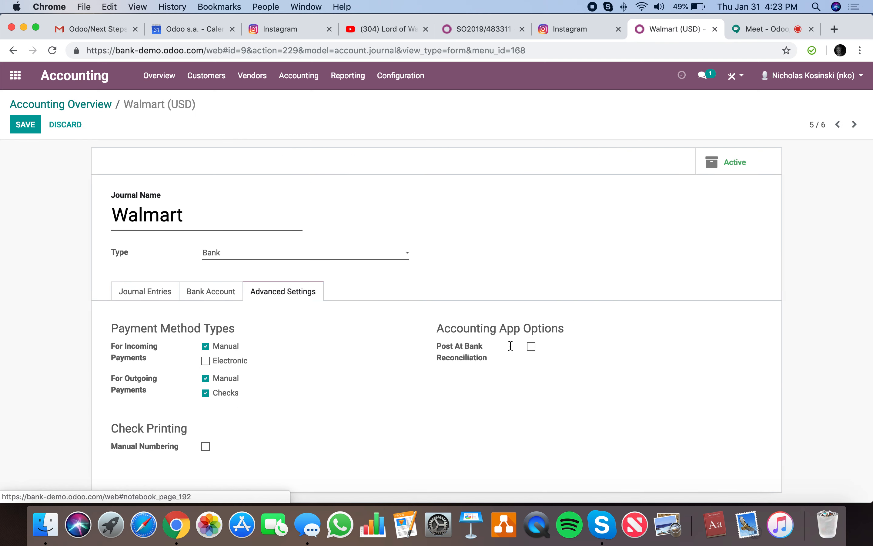
click(231, 297)
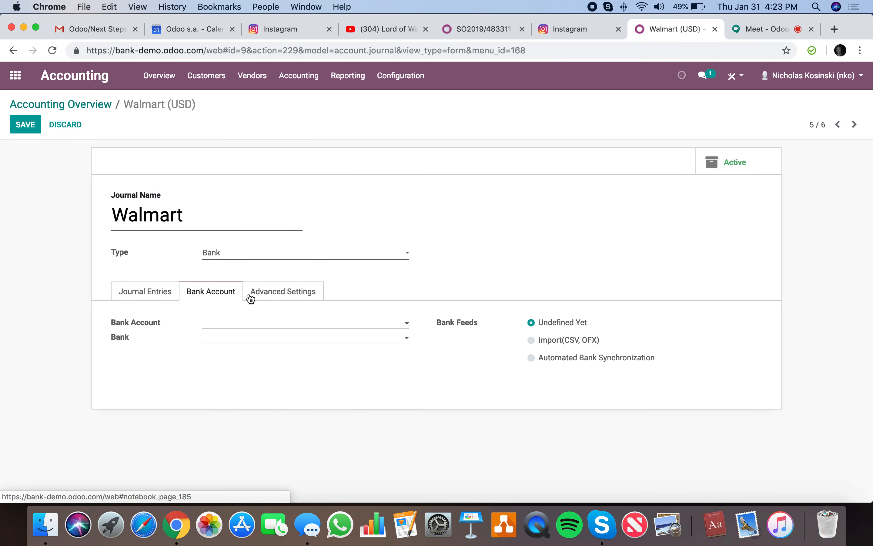
click(579, 358)
click(313, 415)
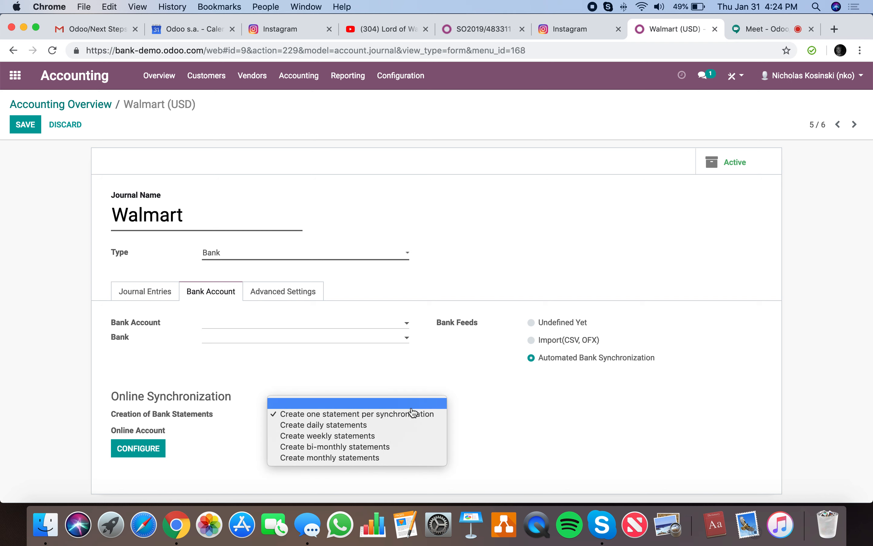
click(437, 359)
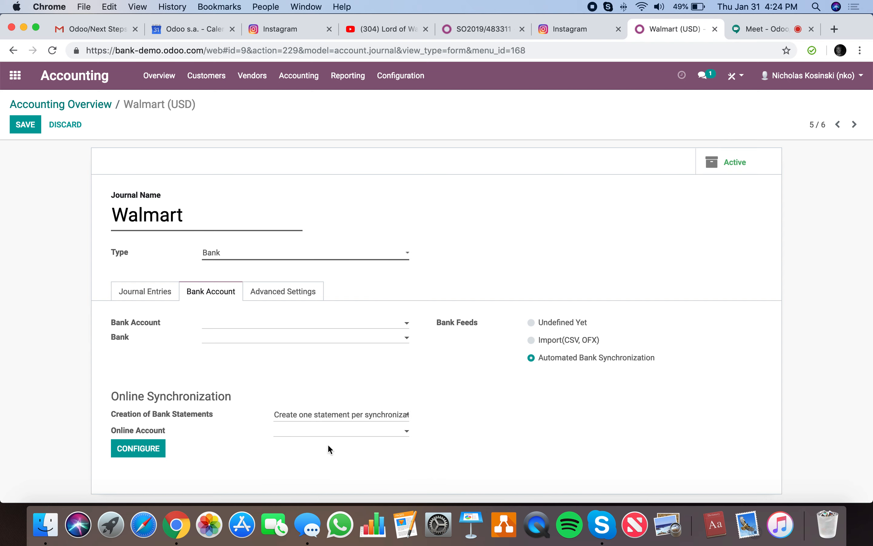
click(25, 126)
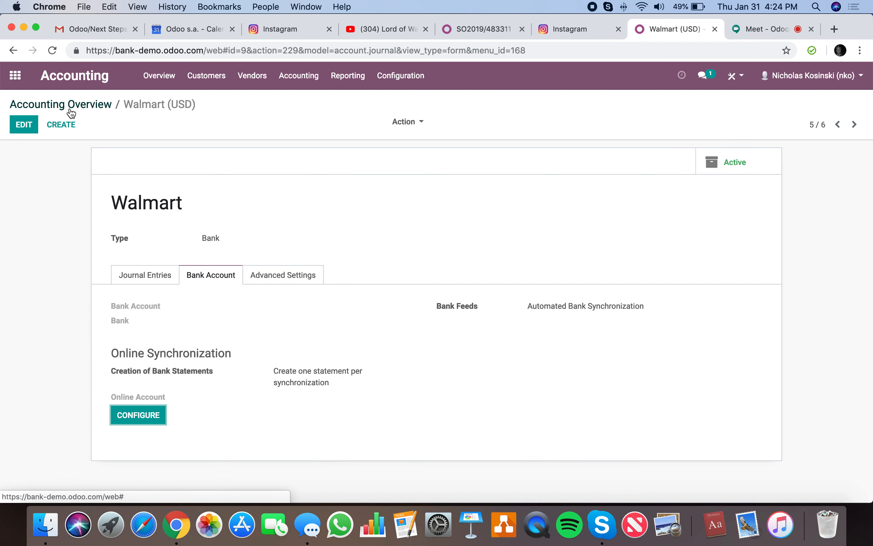
Go back to the accounting overview and remove the configuration tips panel
click(71, 108)
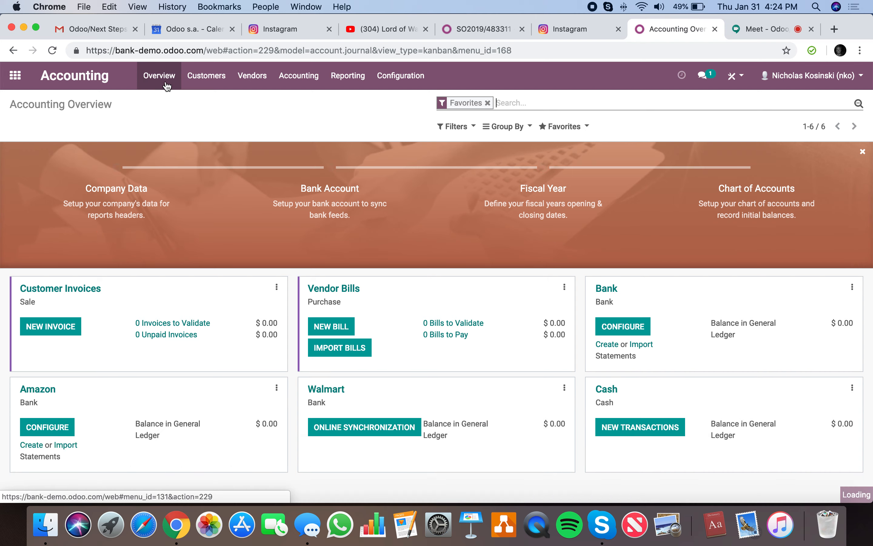
click(862, 153)
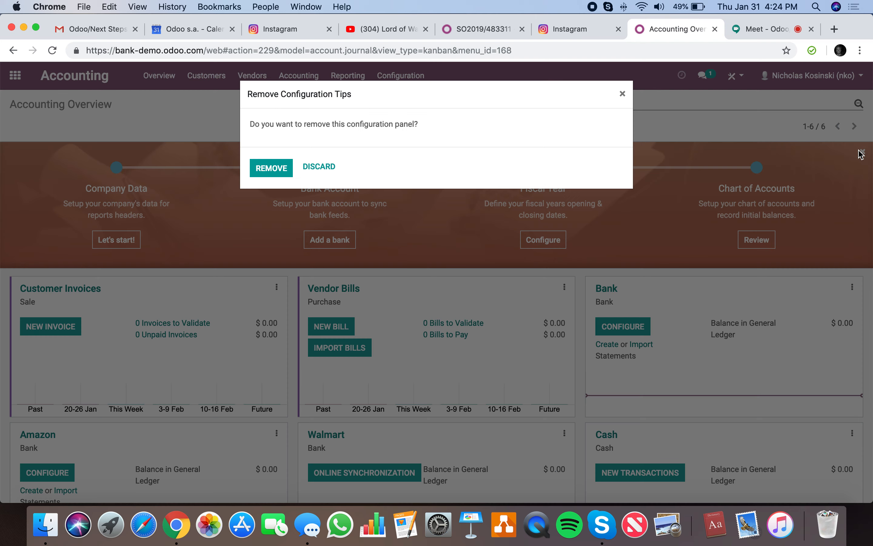
click(260, 170)
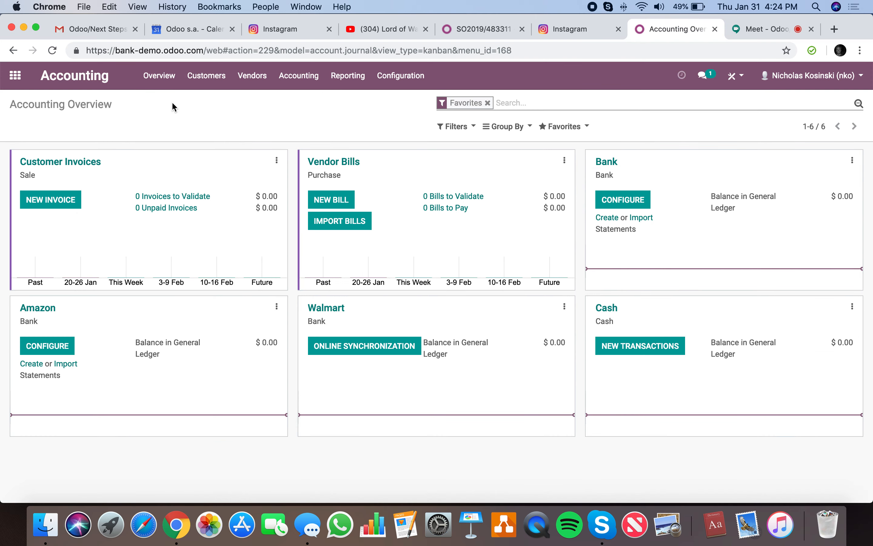
Leave the customer invoices and open the list of sales orders in the Sales app
click(211, 77)
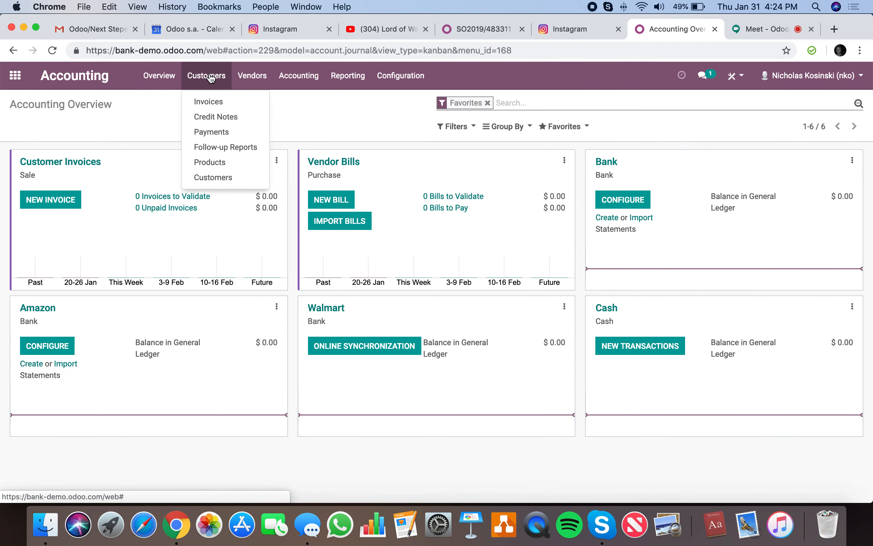
click(210, 102)
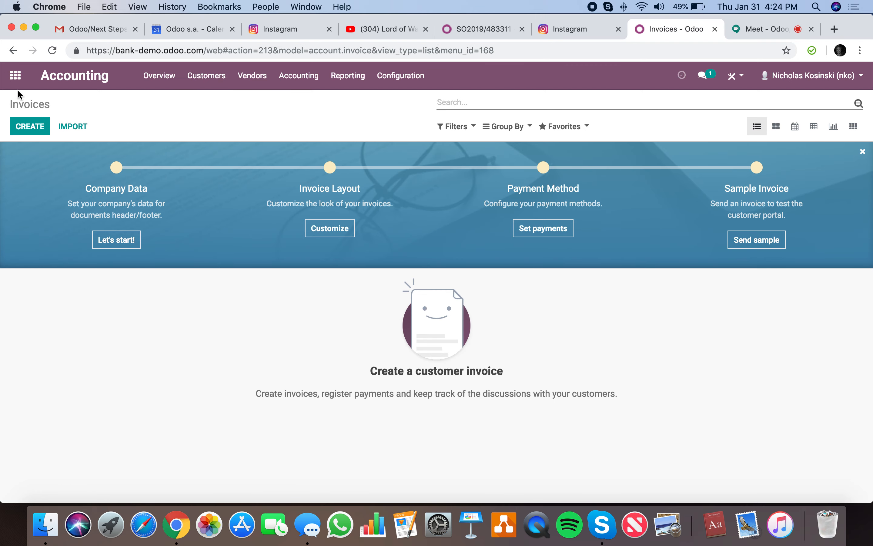
click(15, 75)
text(order)
key(Return)
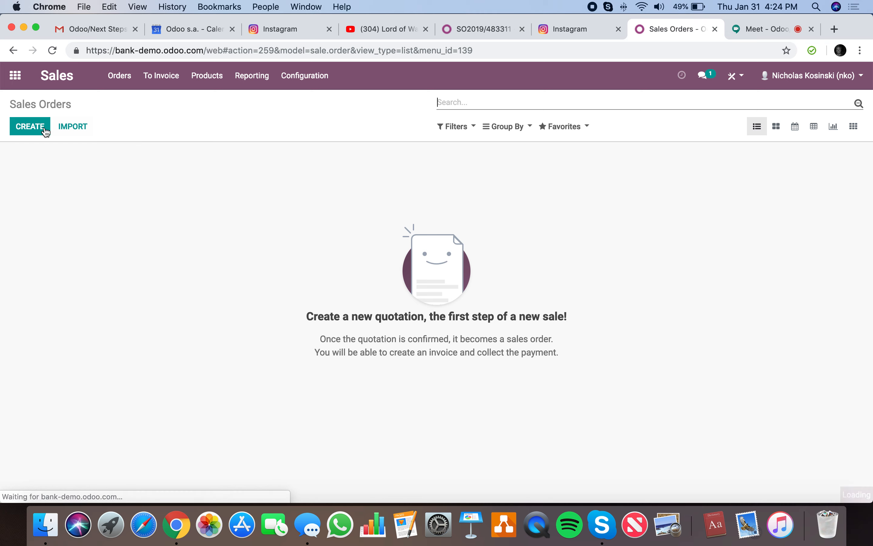
Start a new quotation and create its customer from the entered full name
click(33, 127)
text(JOhn Do)
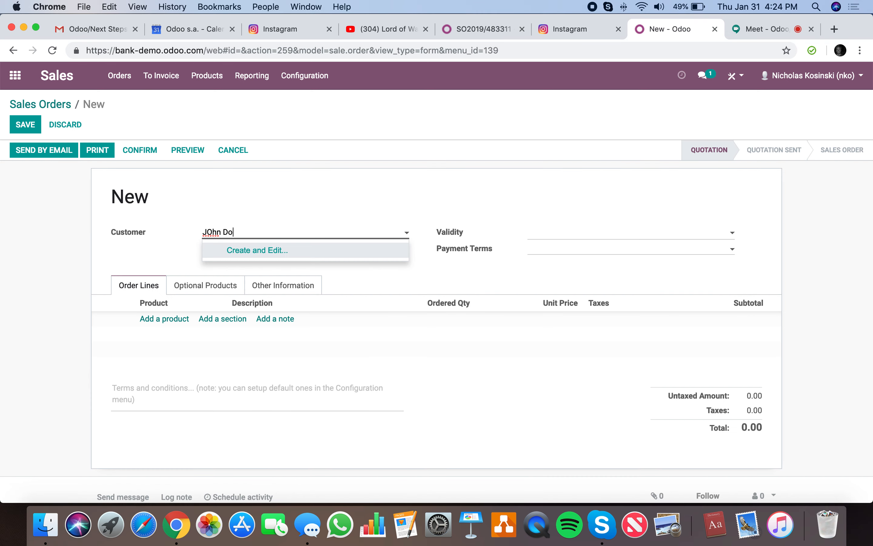
text(e)
key(BackSpace)
key(BackSpace)
text(oe)
click(322, 249)
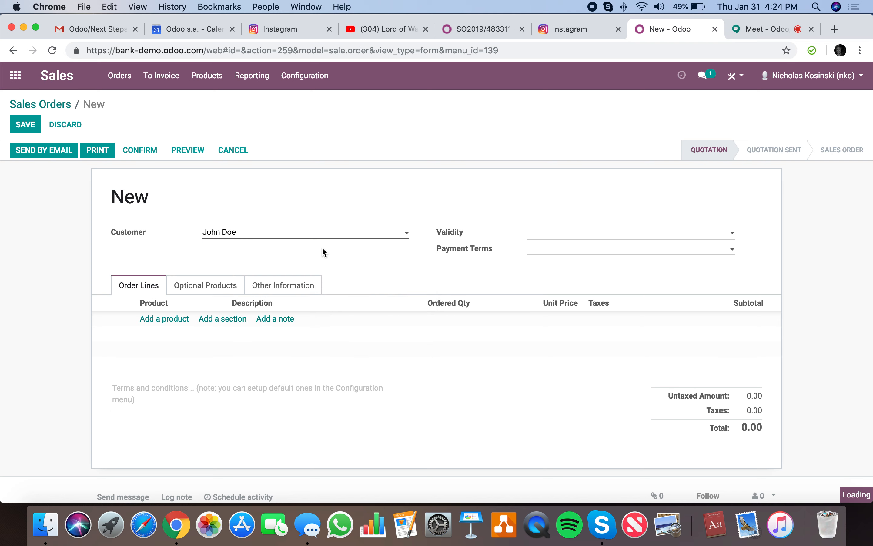
Add an order line with a new product named Test Product priced at 125, and save the quotation
click(173, 325)
text(TEst)
key(BackSpace)
key(BackSpace)
key(BackSpace)
key(BackSpace)
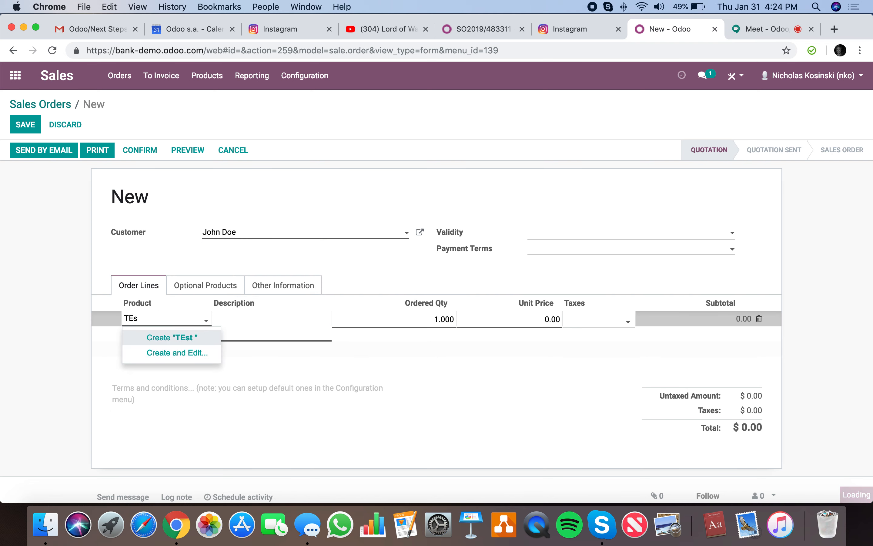
text(est Product)
click(177, 352)
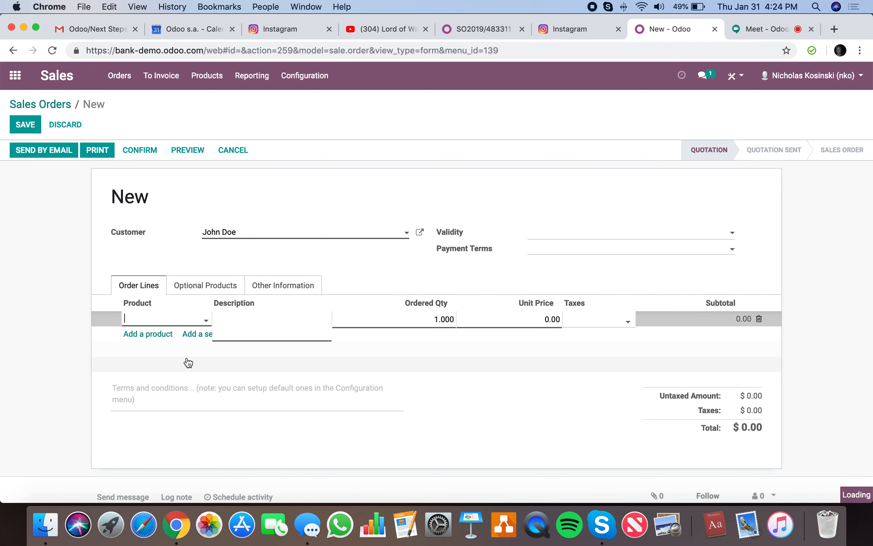
click(581, 277)
text(125)
click(174, 468)
click(28, 124)
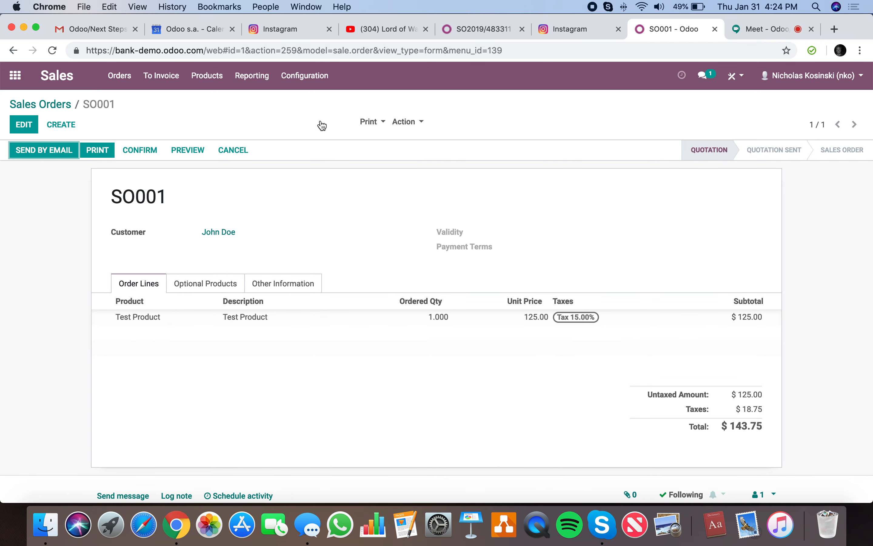
Confirm the quotation as a sales order, and create and validate an invoice for its invoiceable lines
click(155, 143)
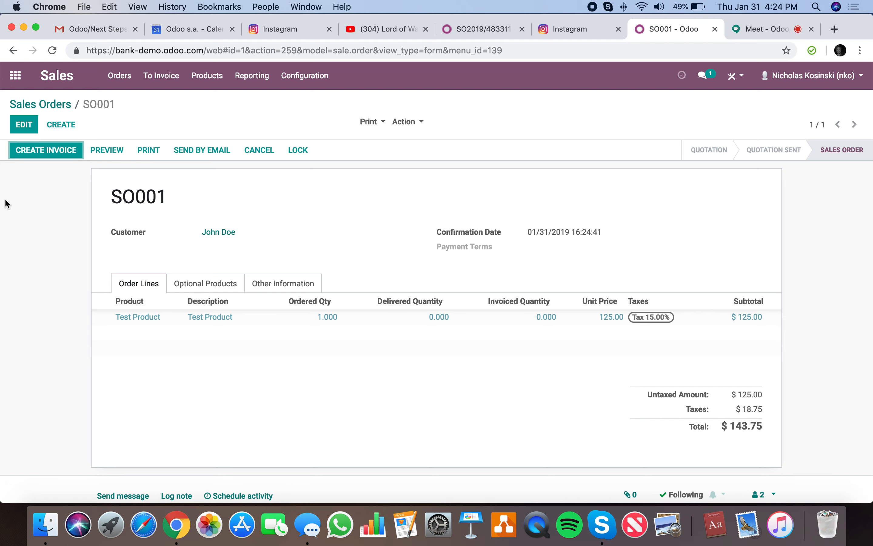
click(29, 144)
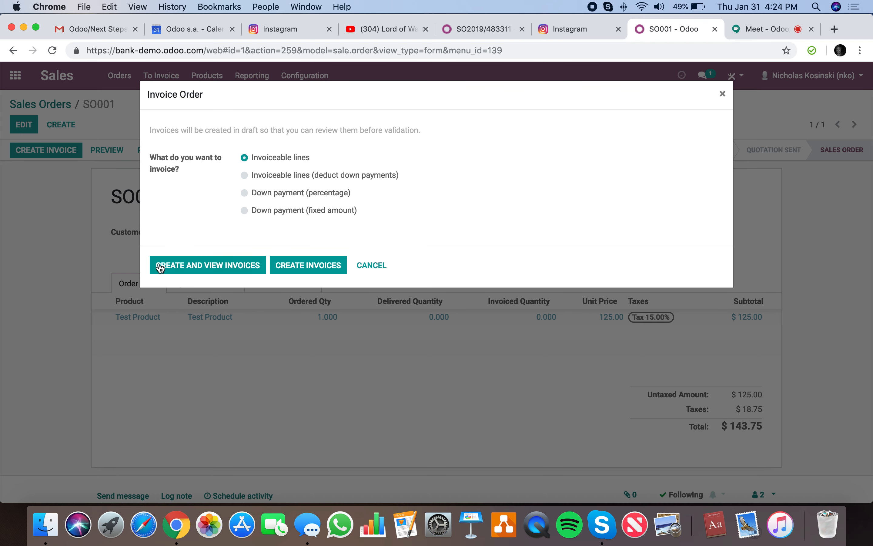
click(165, 264)
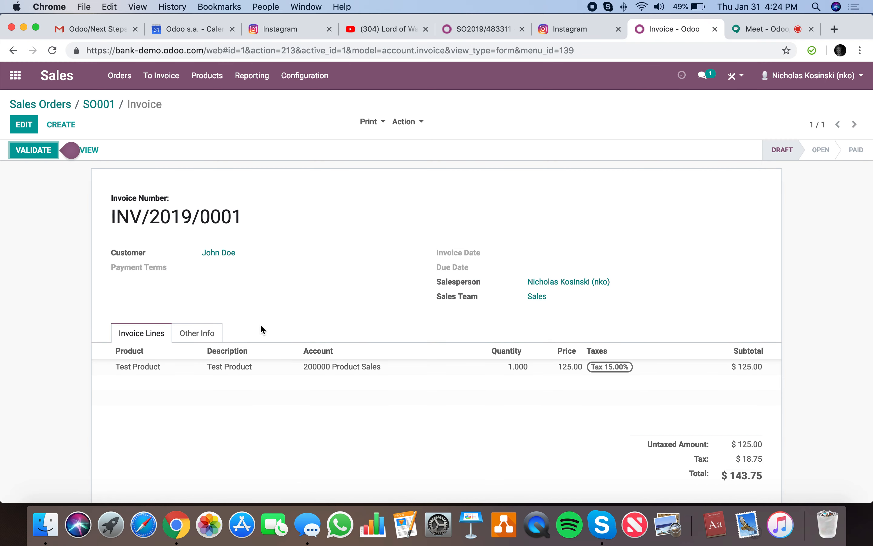
click(44, 153)
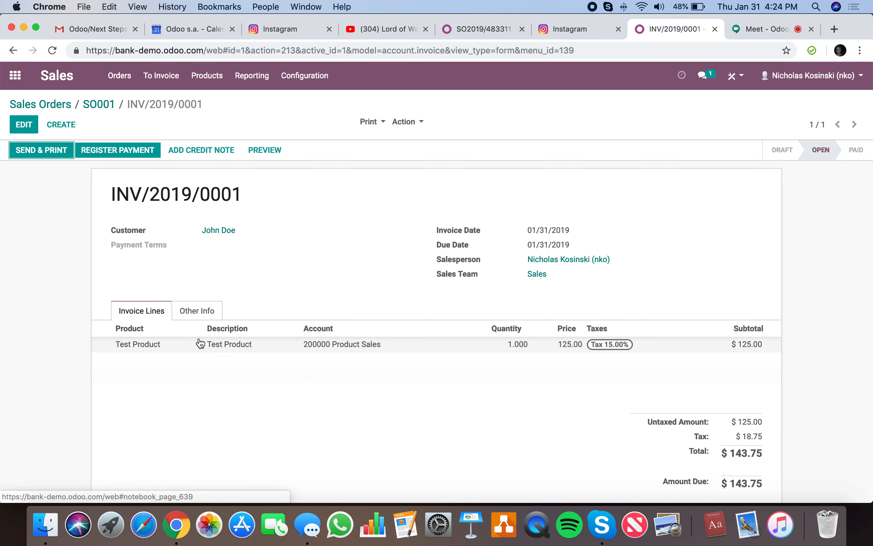
Examine the invoice's other info and the payment journals offered for registering its payment, without registering one
click(197, 311)
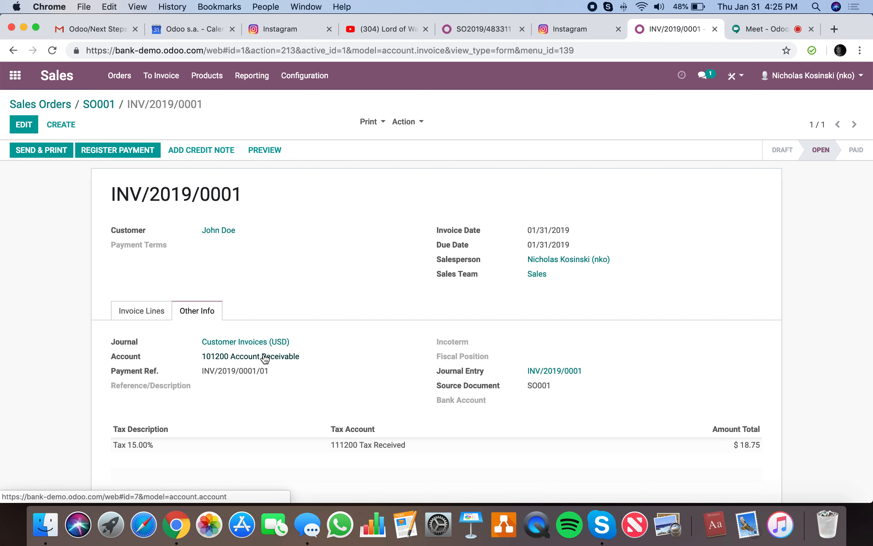
click(119, 155)
click(256, 162)
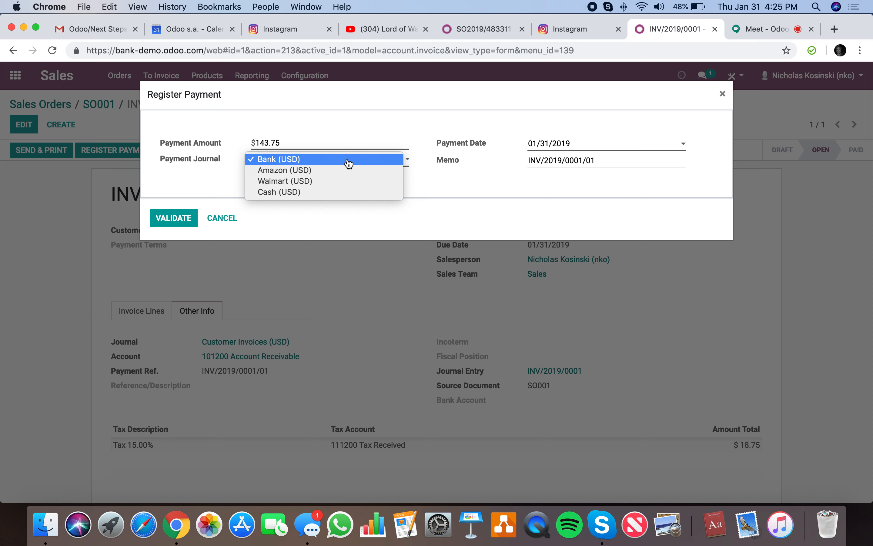
click(362, 131)
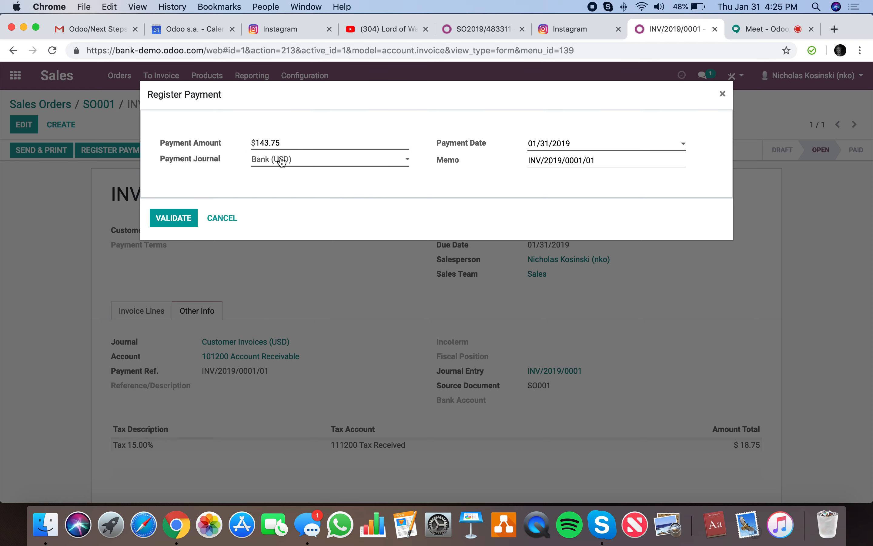
click(222, 218)
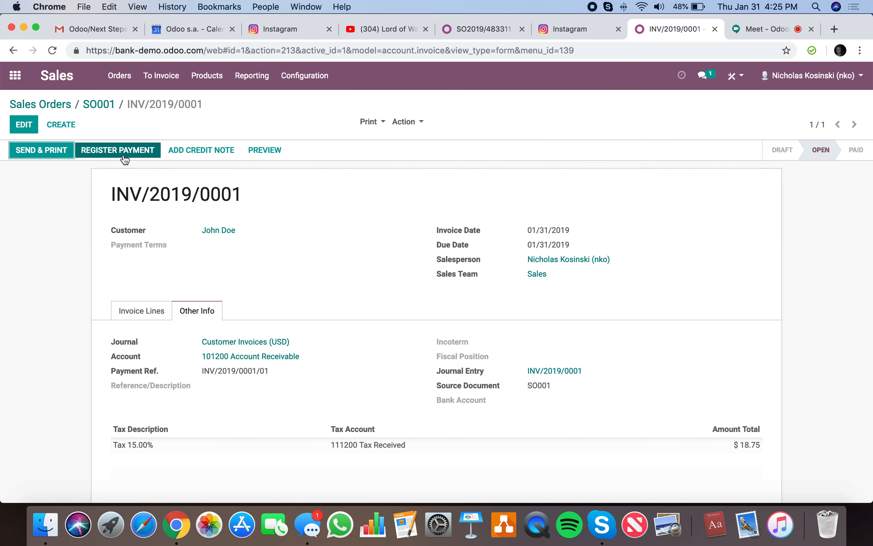
Switch from Sales to the Accounting app's overview
click(14, 75)
click(465, 213)
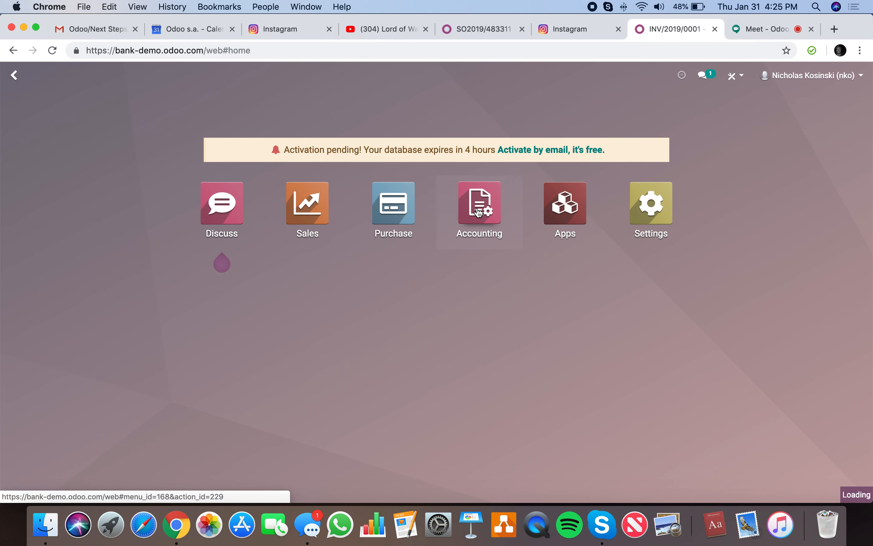
click(211, 77)
click(215, 131)
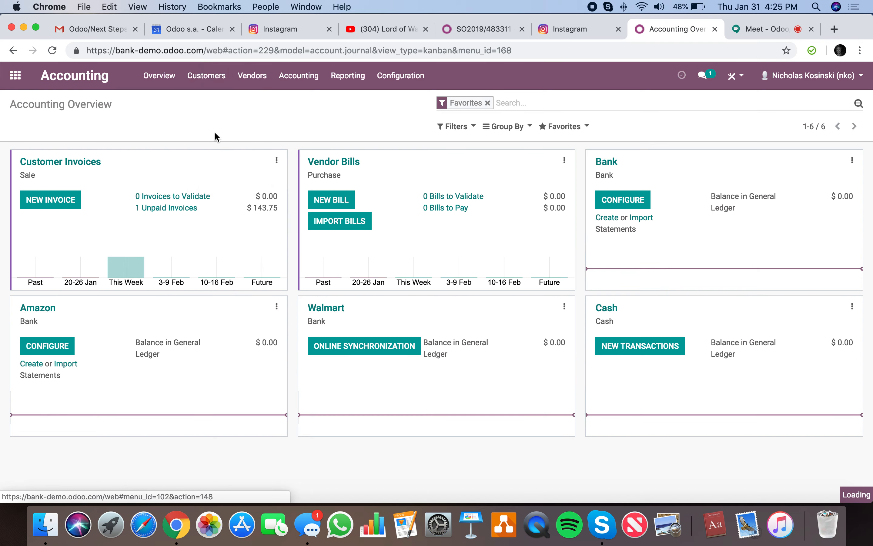
click(29, 127)
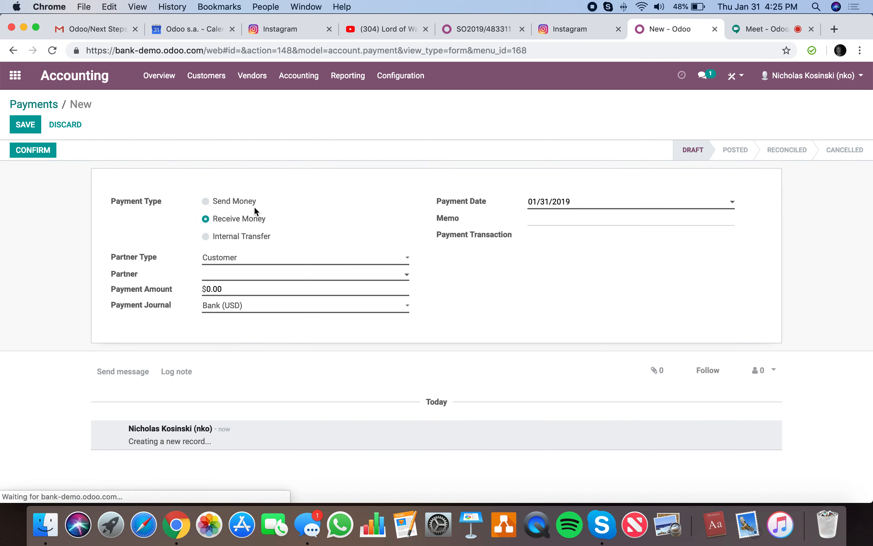
click(247, 276)
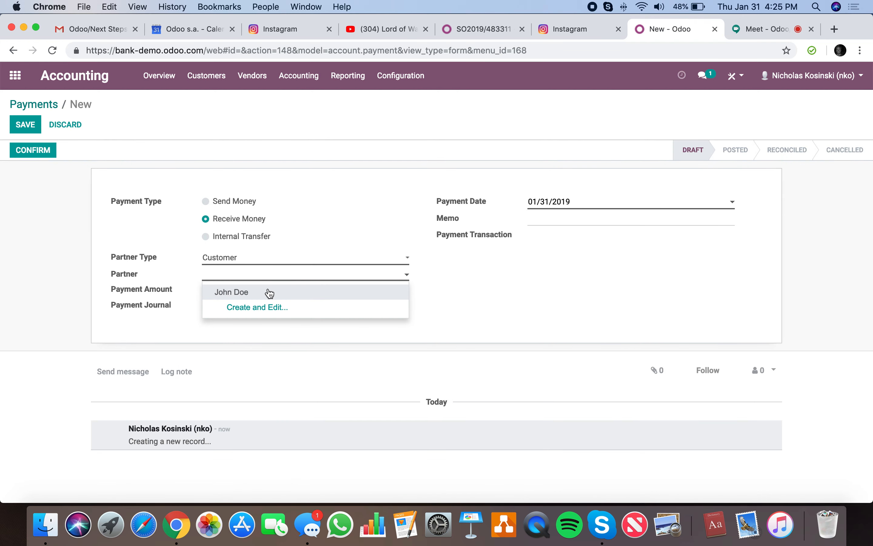
click(269, 292)
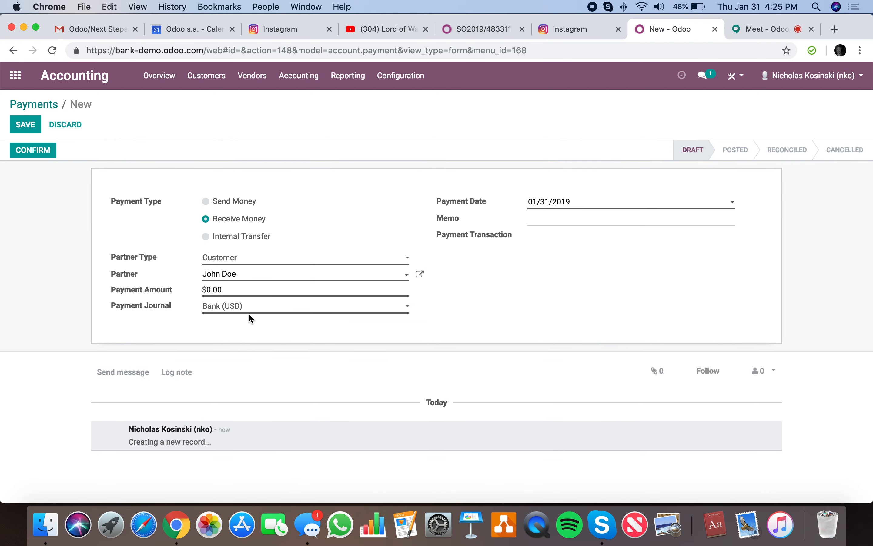
click(265, 308)
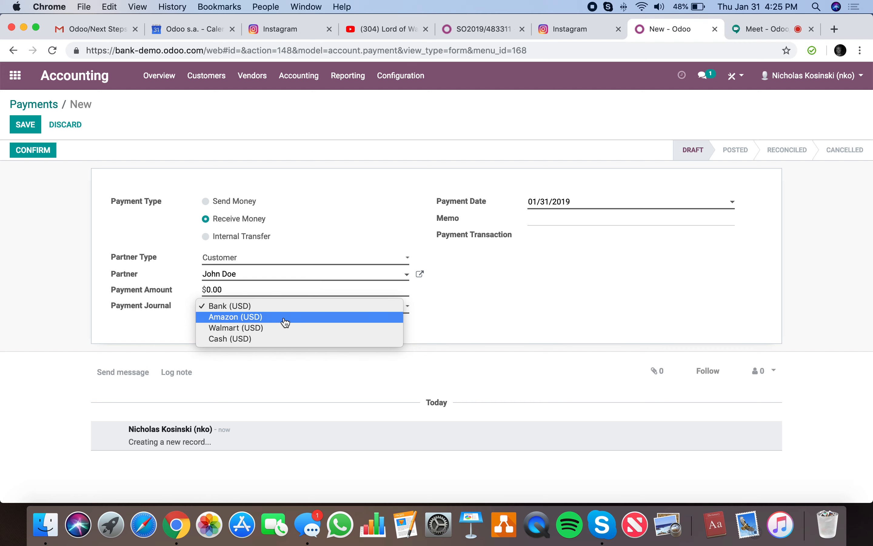
click(88, 170)
click(47, 109)
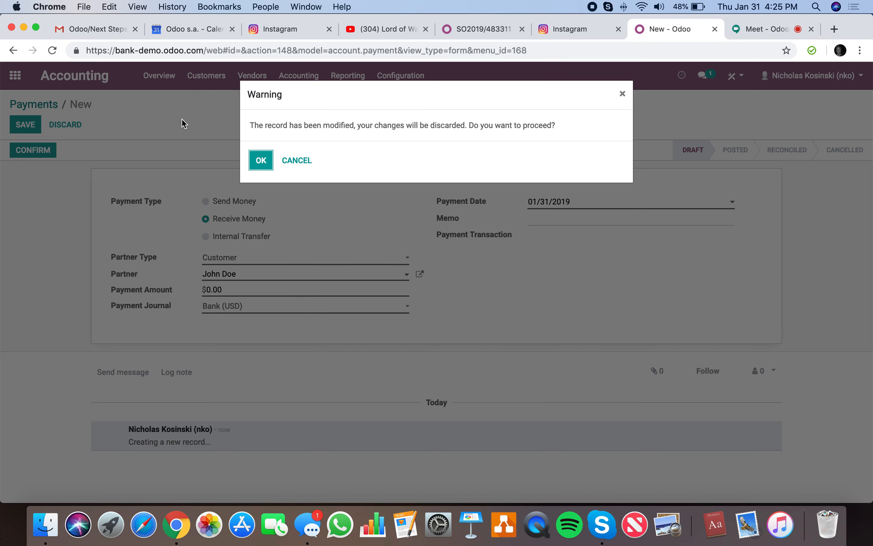
click(260, 160)
click(162, 90)
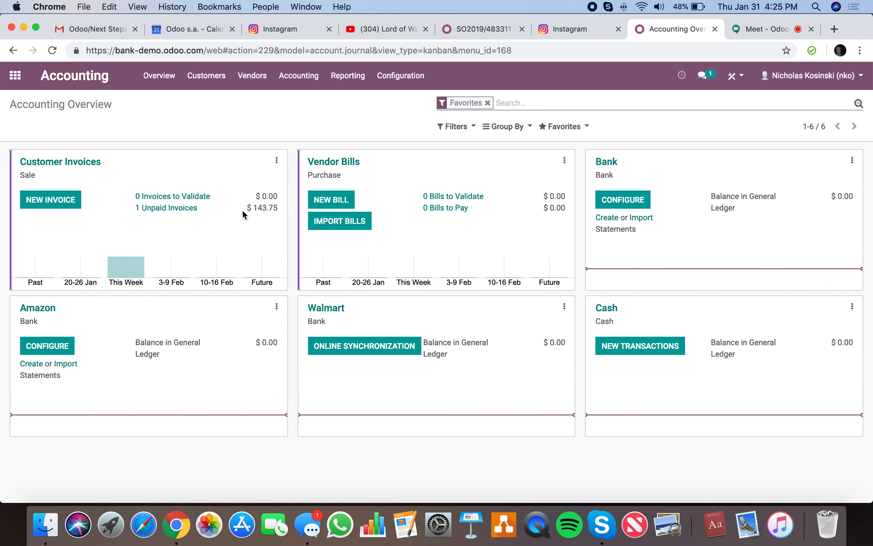
Create a bank statement for the Amazon journal with the reference "Bank Statement 1/31/2019"
drag(255, 208, 278, 211)
click(298, 119)
click(39, 365)
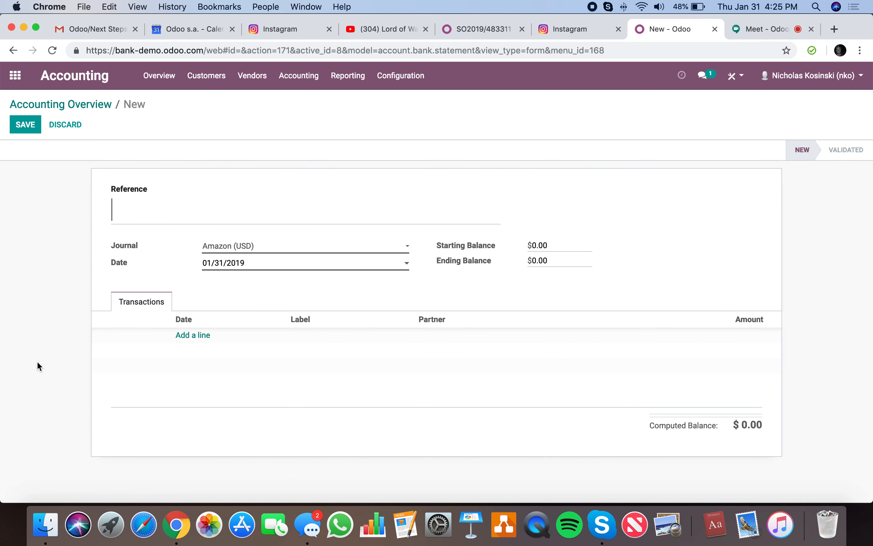
text(Bank St)
key(BackSpace)
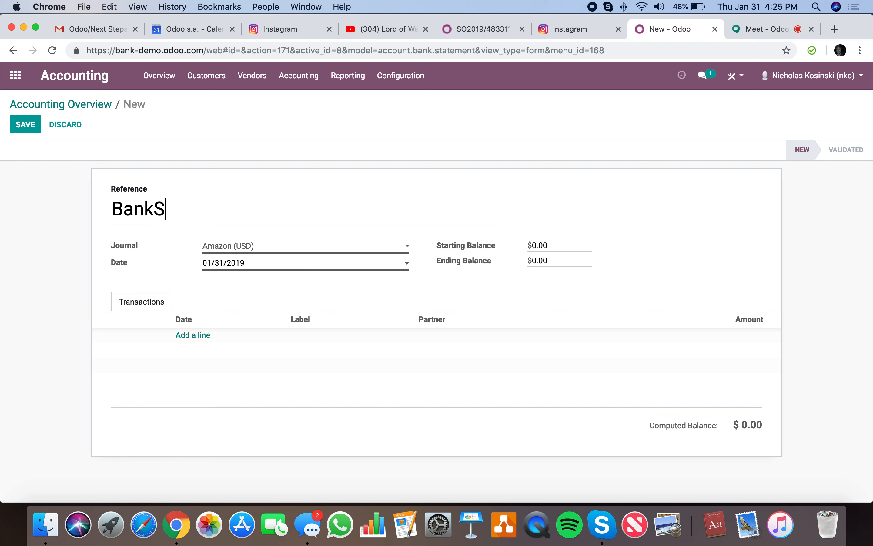
key(BackSpace)
text(Statement)
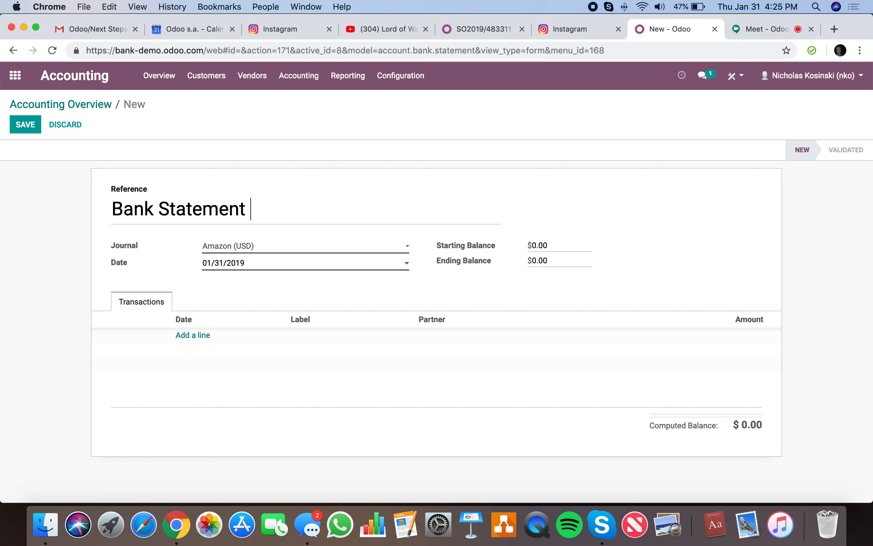
text( 1/31/2019)
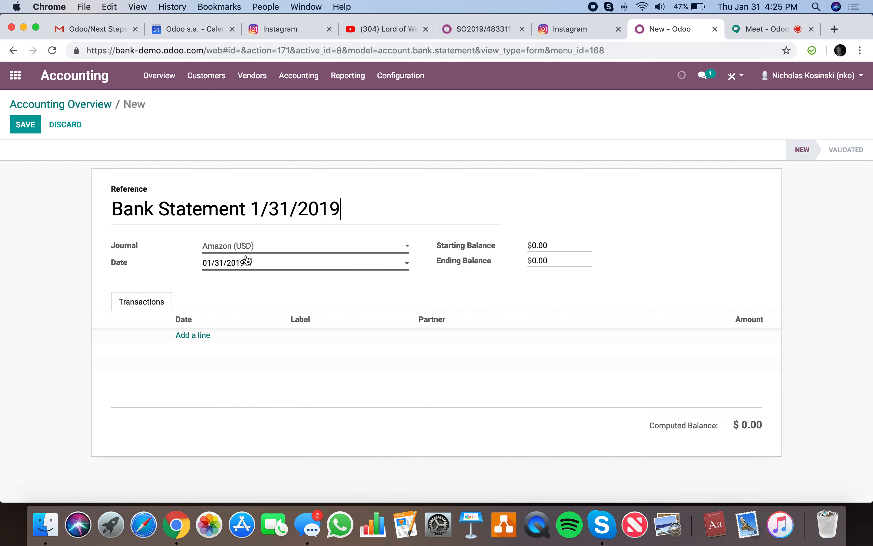
Add a statement transaction labelled "Test Transaction" for the invoiced customer with an amount of 143.75
click(193, 335)
click(355, 332)
text(TEs)
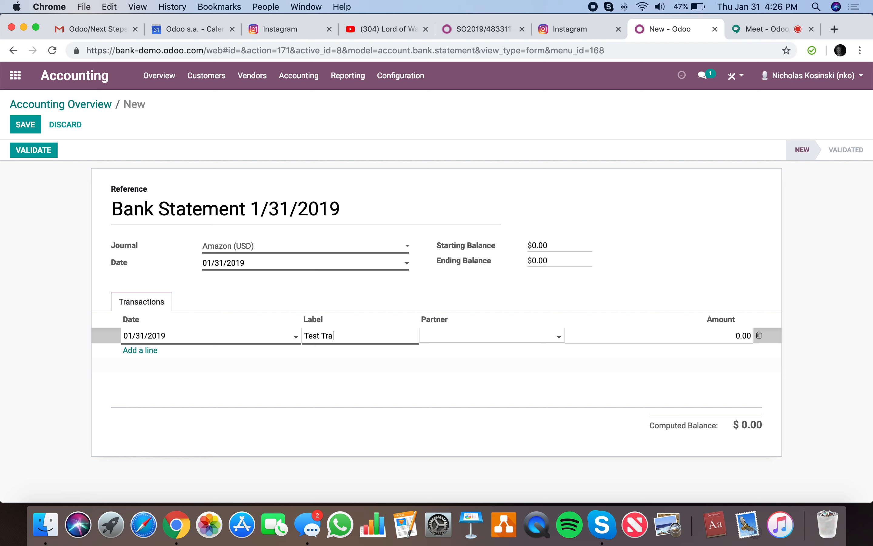
click(497, 339)
click(497, 353)
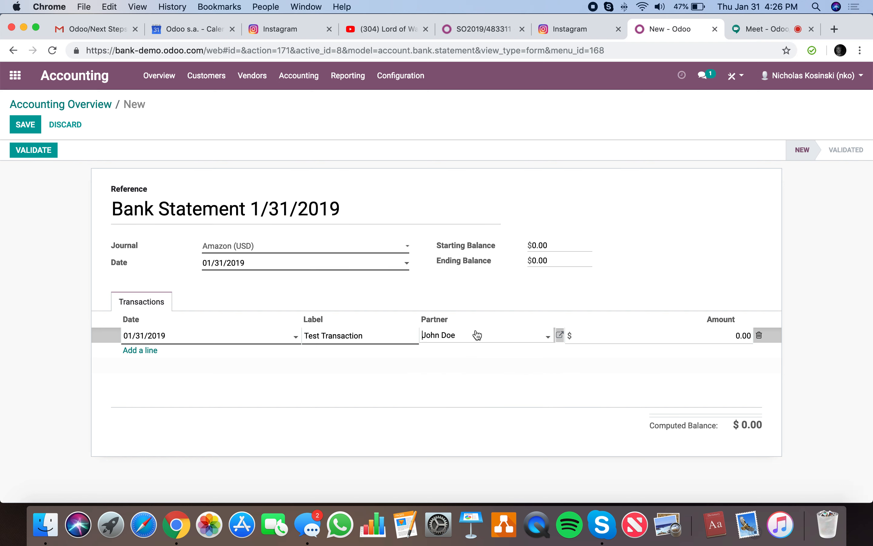
click(641, 337)
text(12)
key(BackSpace)
text(43.75)
Set the statement's ending balance to 143.75 and save the statement
click(707, 258)
click(552, 259)
text(143.75)
drag(590, 259, 471, 258)
text(143.75)
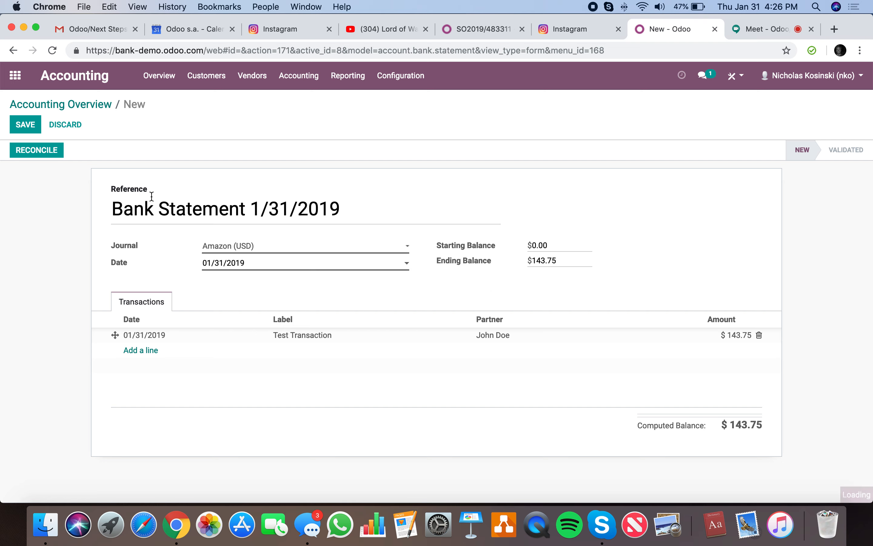
click(27, 129)
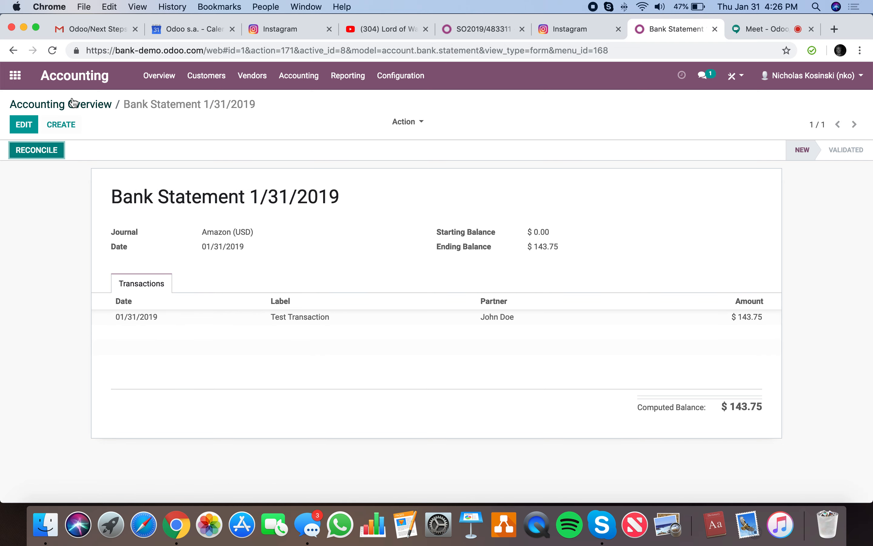
Reconcile the Amazon journal's statement transaction with the customer's matching open invoice
click(159, 75)
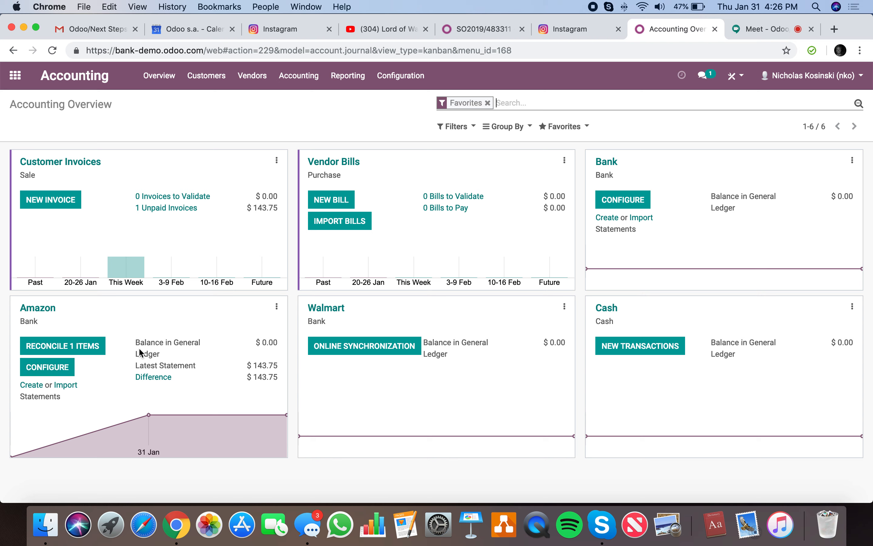
click(67, 346)
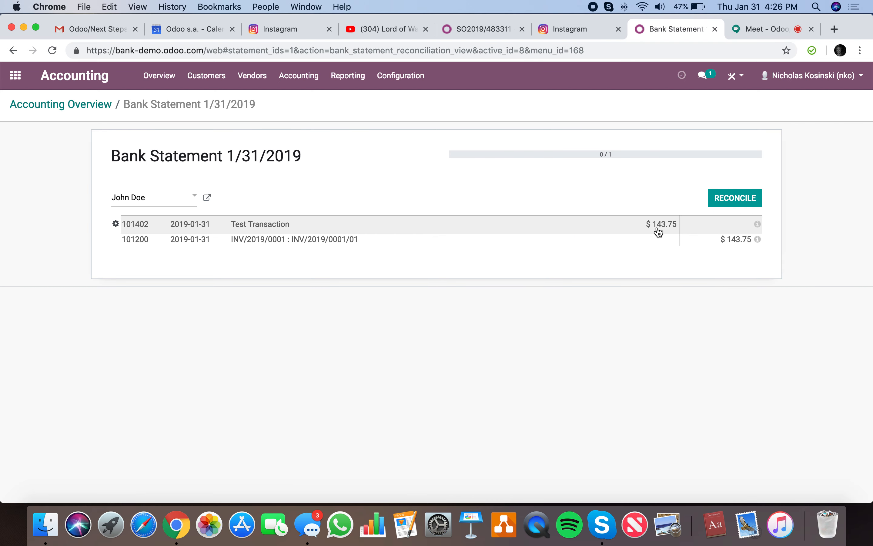
click(310, 242)
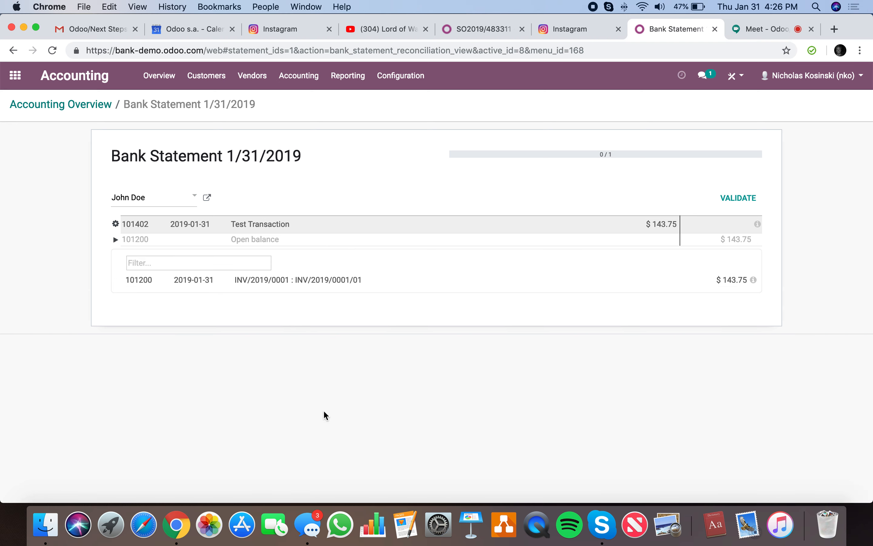
click(326, 283)
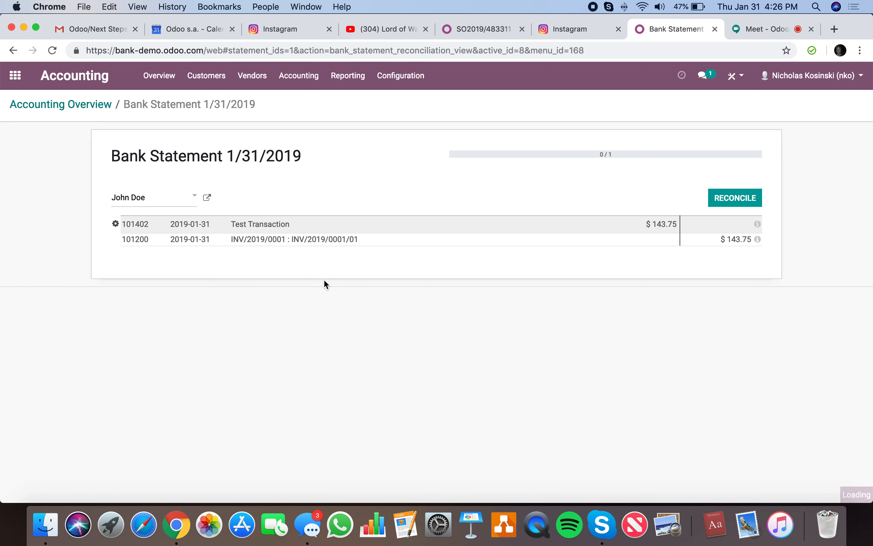
click(751, 202)
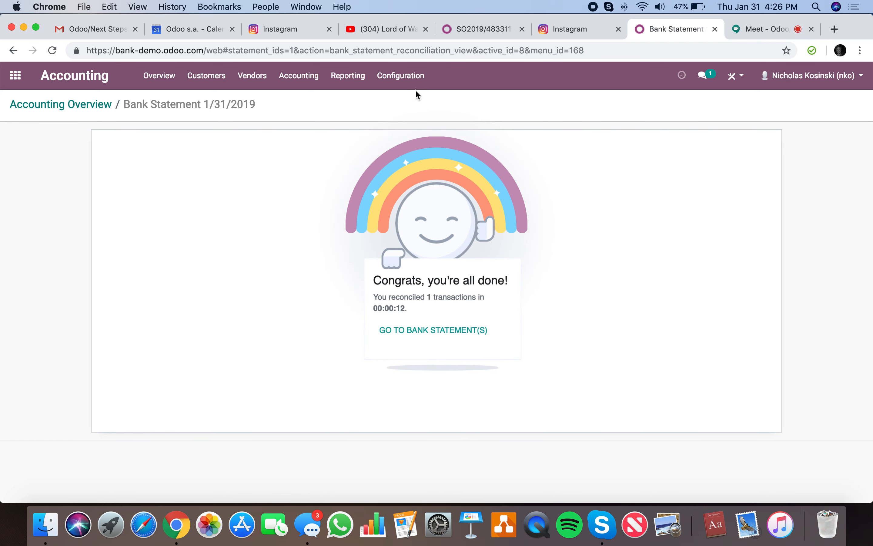
Check the accounting overview, and examine the customer invoice's payment status, totals and message log
click(159, 76)
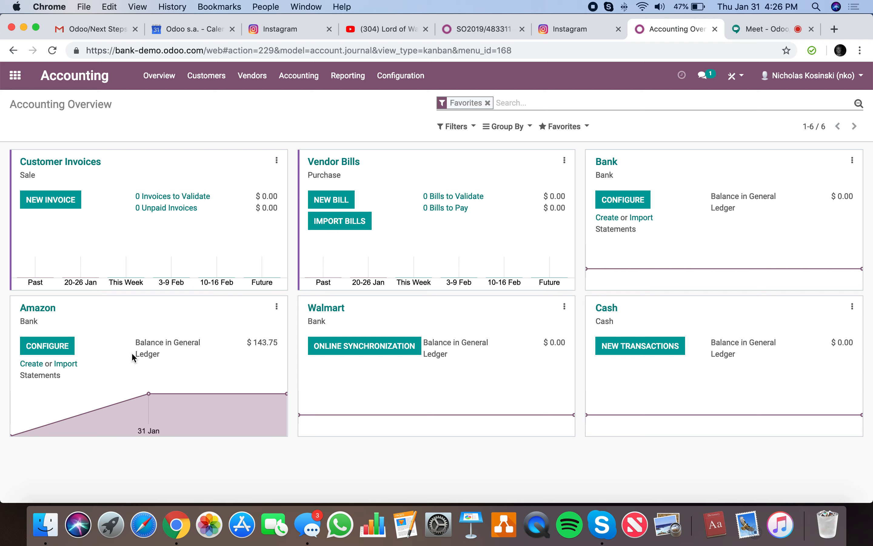
click(206, 77)
click(220, 102)
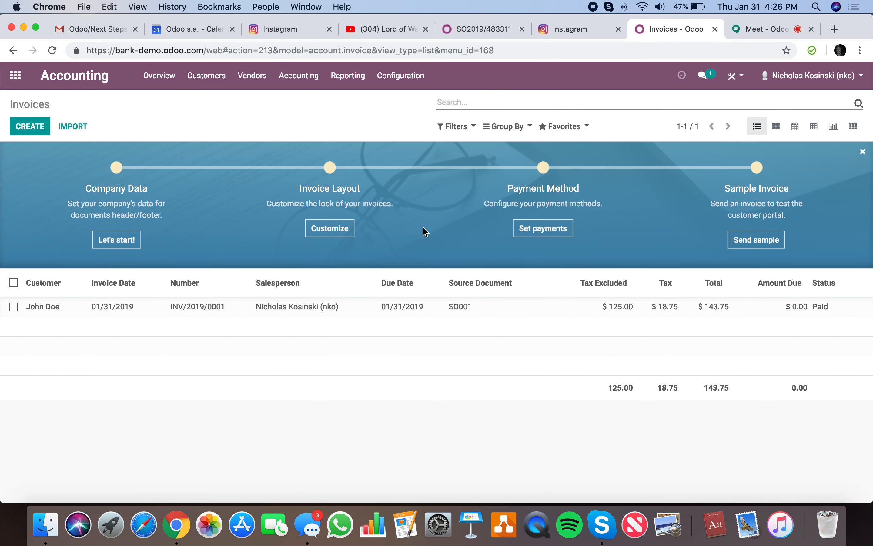
click(444, 311)
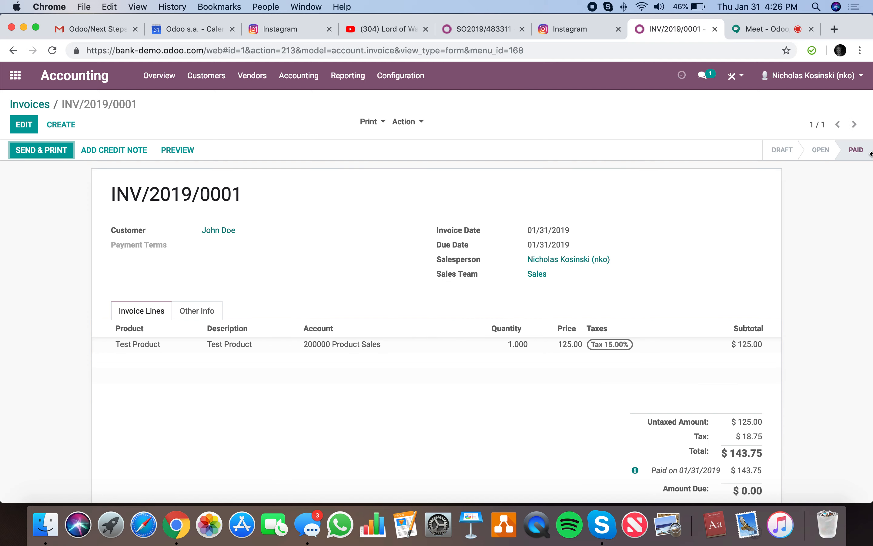
scroll(865, 151, up, 5)
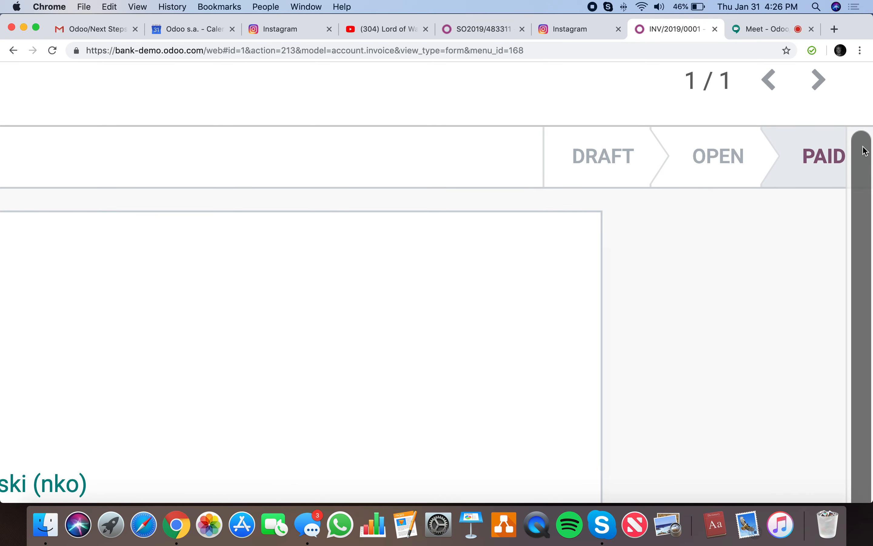
scroll(743, 249, down, 1)
scroll(743, 249, down, 4)
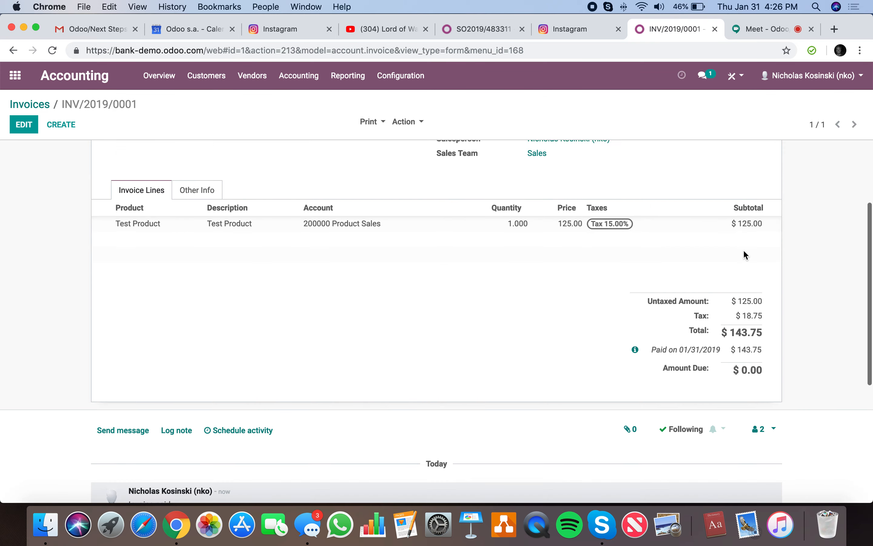
drag(652, 343, 733, 347)
click(780, 337)
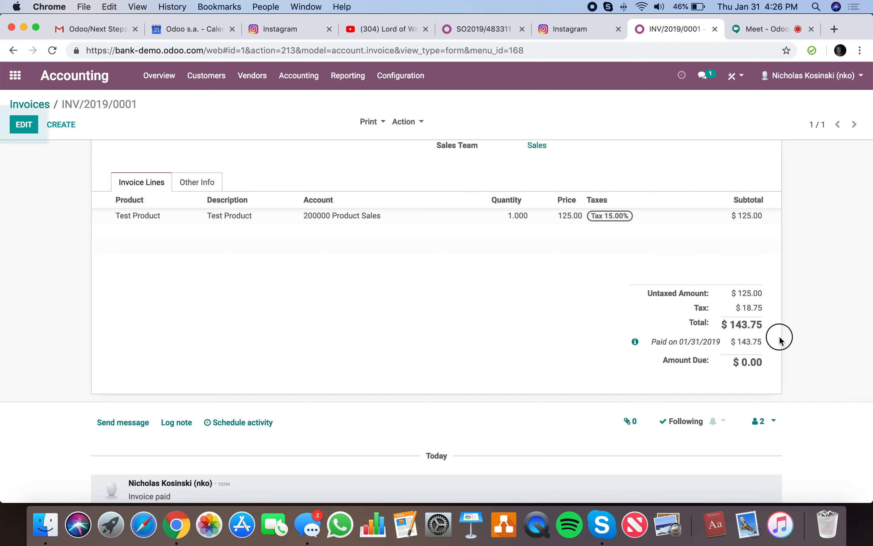
scroll(780, 340, down, 4)
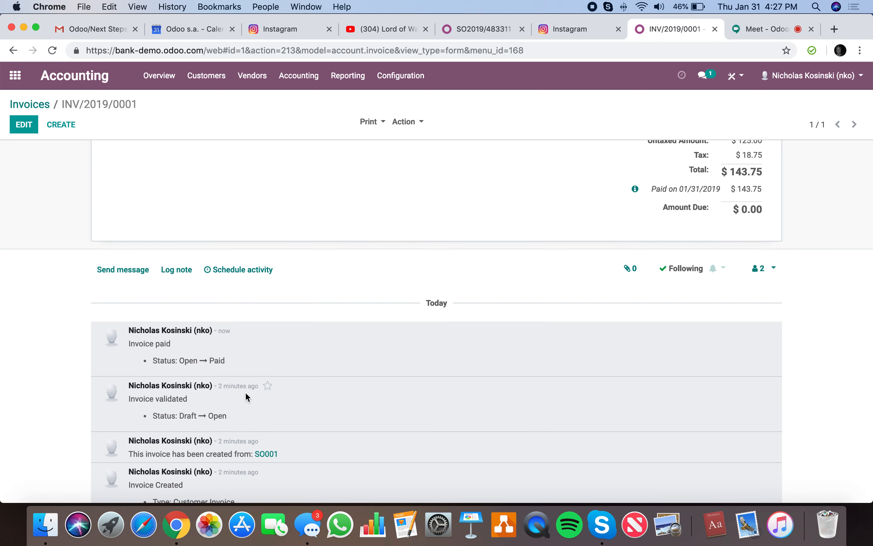
scroll(246, 394, up, 8)
Trace the invoice's journal entry through its reconciled entries to the Amazon journal entry and inspect its journal items
click(184, 313)
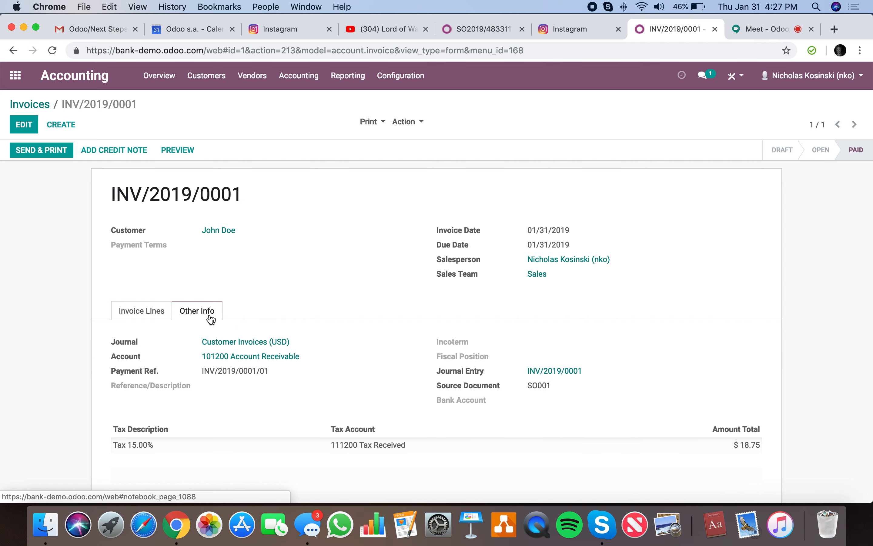
click(555, 373)
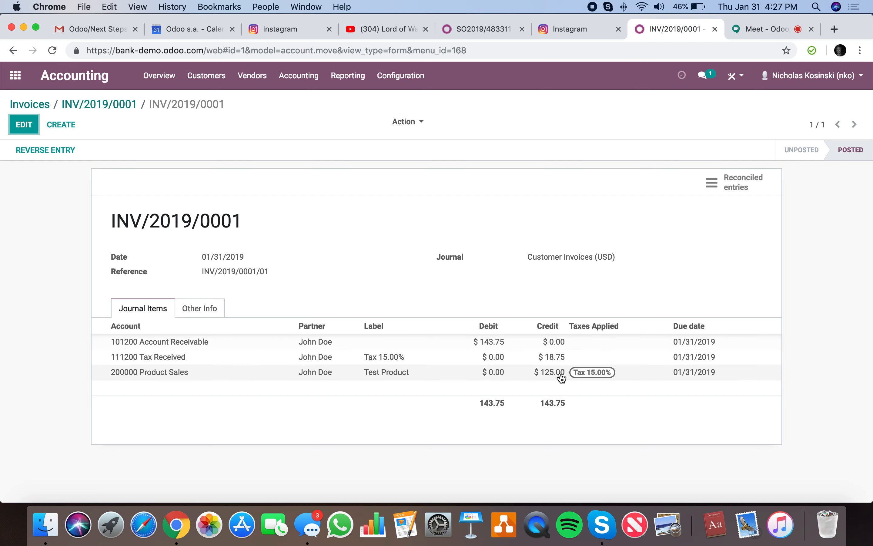
click(747, 182)
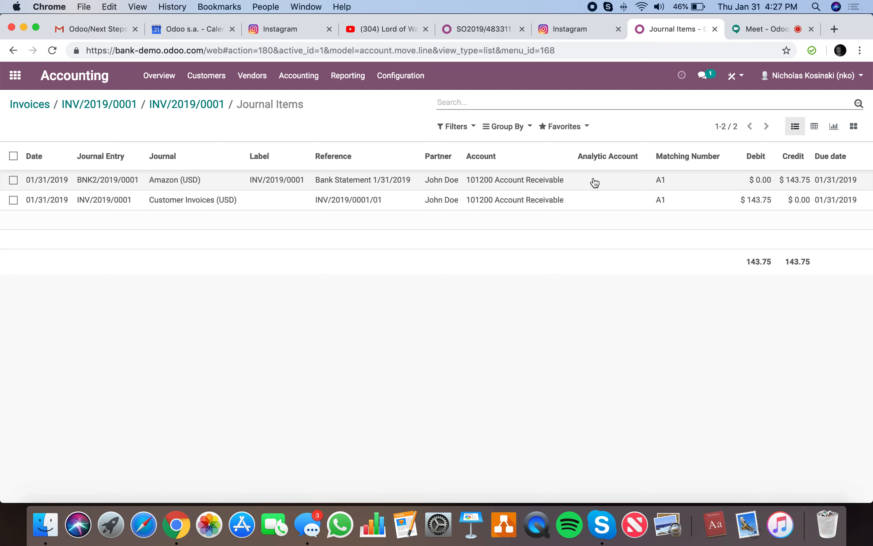
click(678, 185)
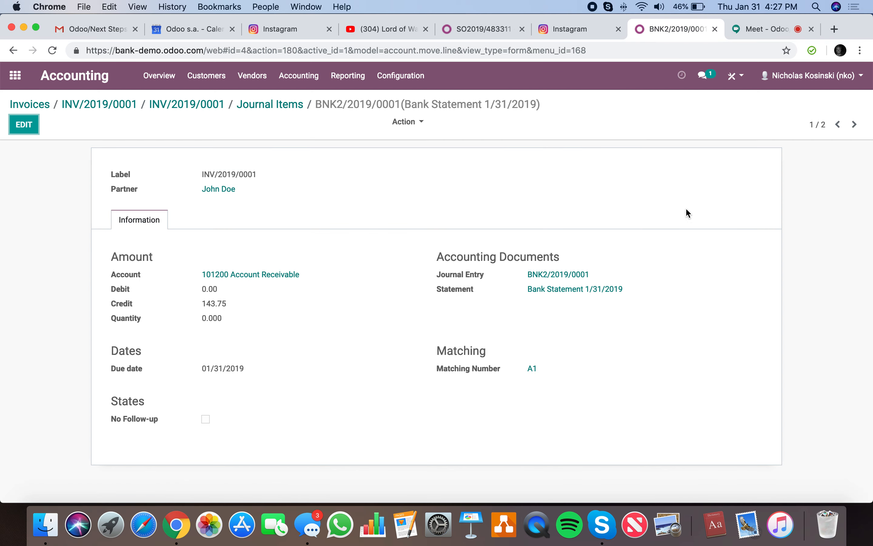
click(569, 276)
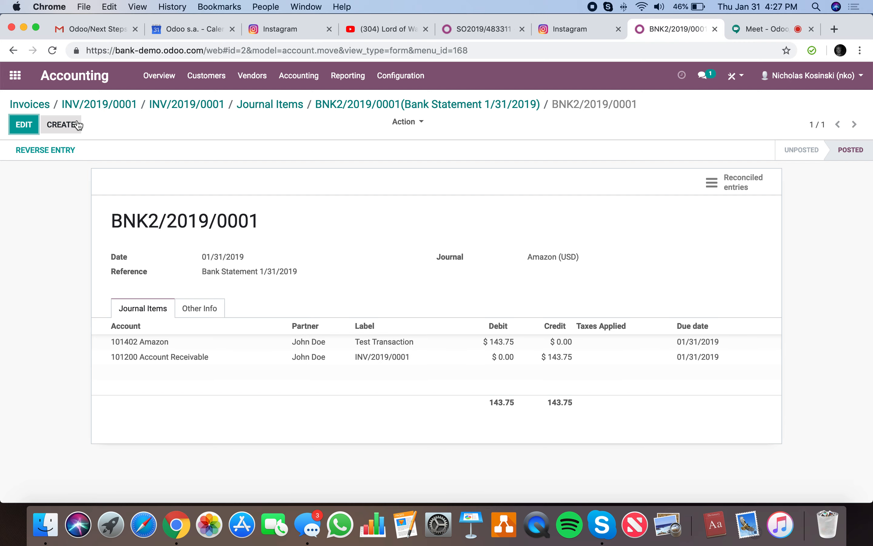
click(98, 105)
click(14, 75)
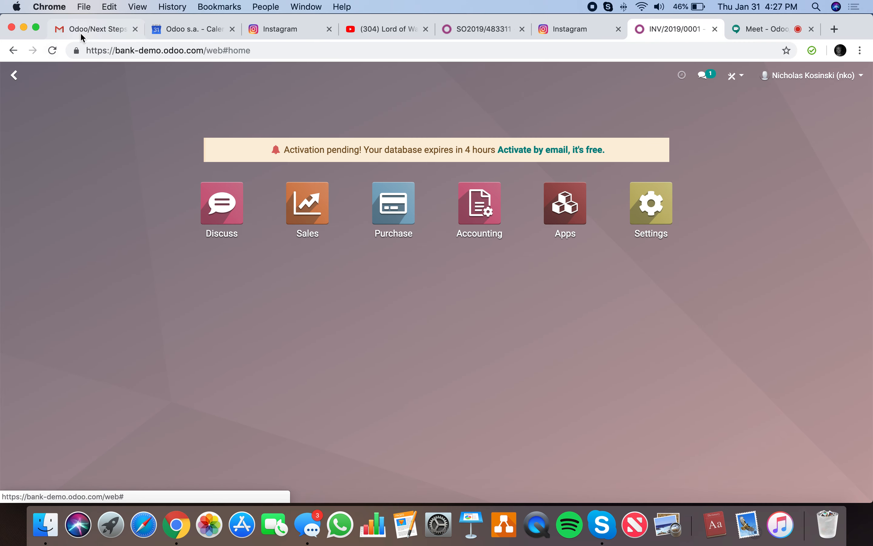
click(87, 33)
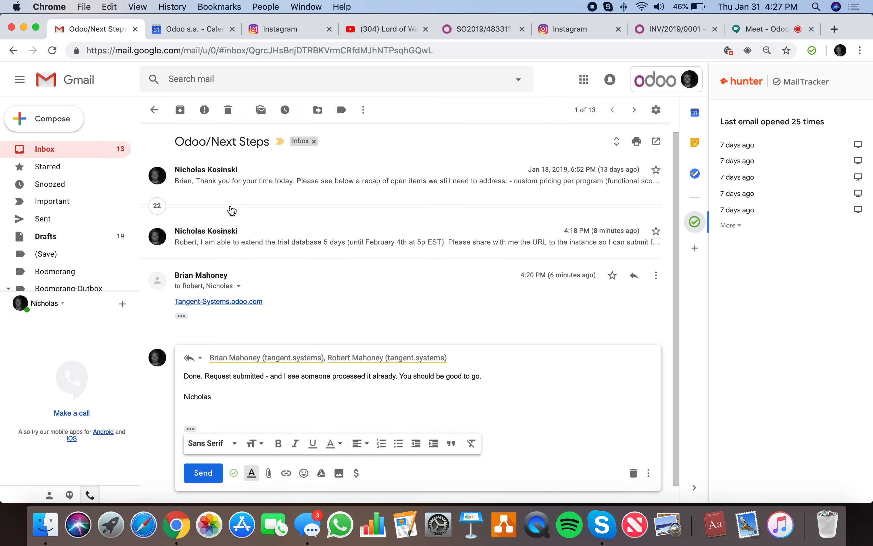
click(657, 36)
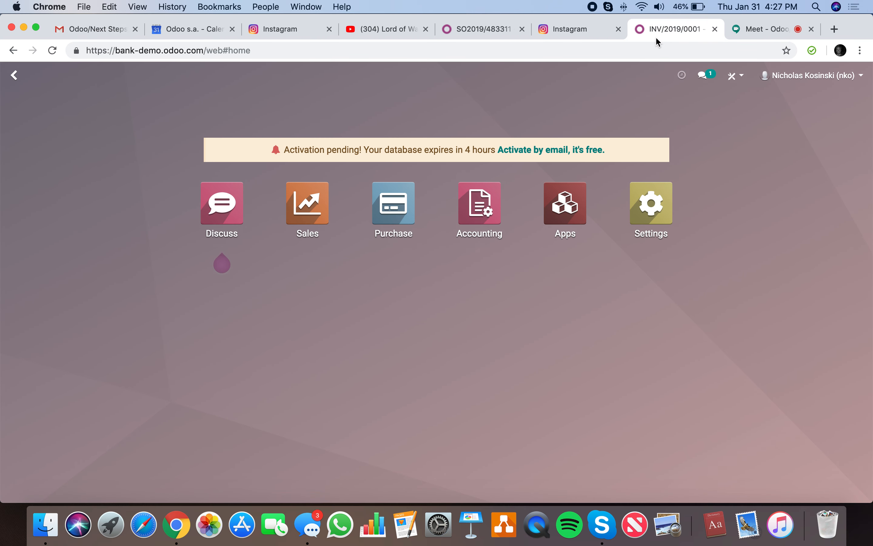